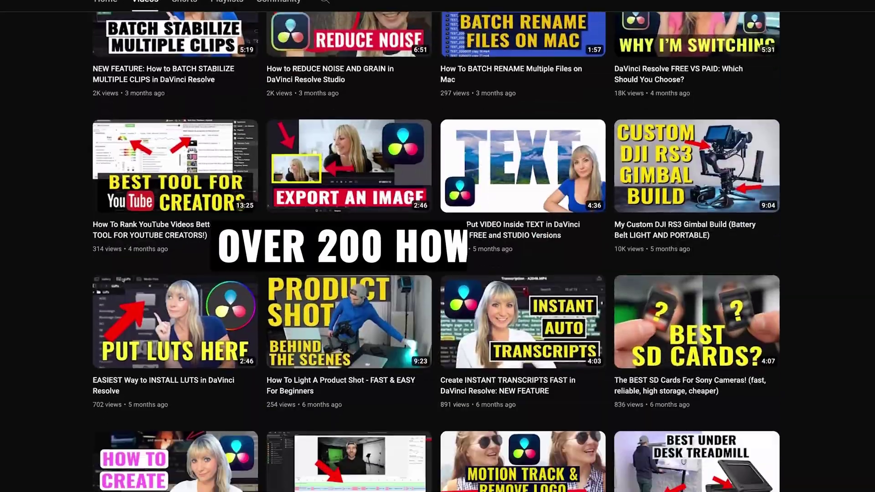
# - Scroll down the channel's Videos grid of DaVinci Resolve and gear tutorials
pyautogui.scroll(-3, 437, 246)
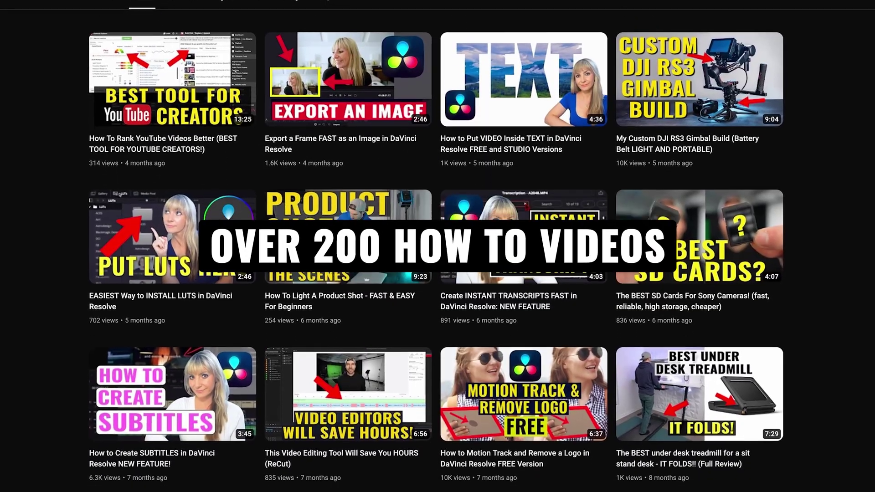
pyautogui.scroll(-10, 437, 246)
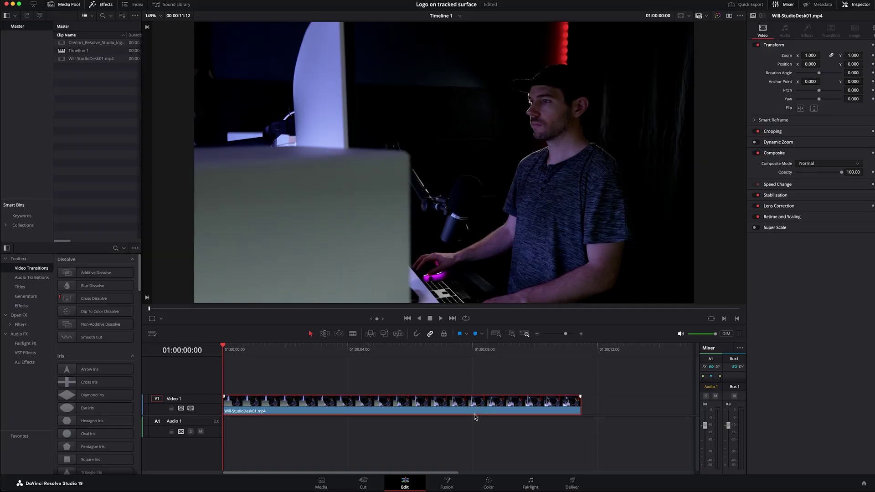
# - On the Color page, drop Resolve FX Transform's Surface Tracker onto the connection after node 01
pyautogui.click(486, 478)
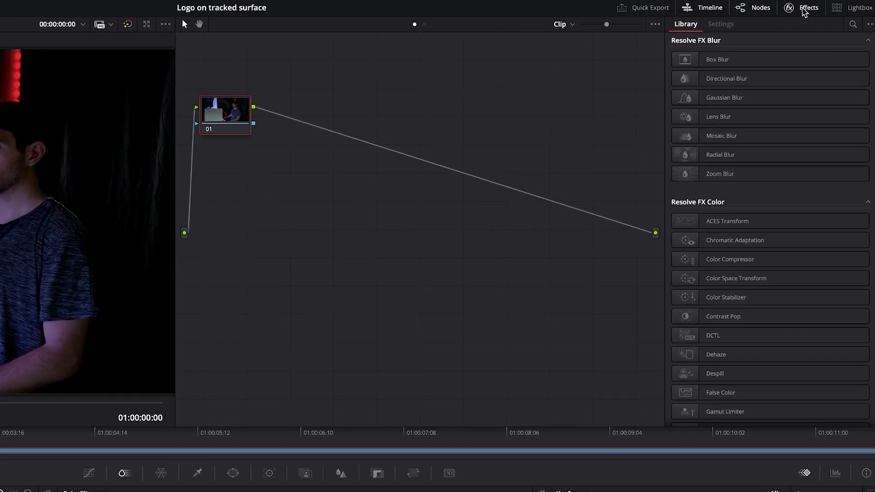
pyautogui.click(804, 10)
pyautogui.click(804, 10)
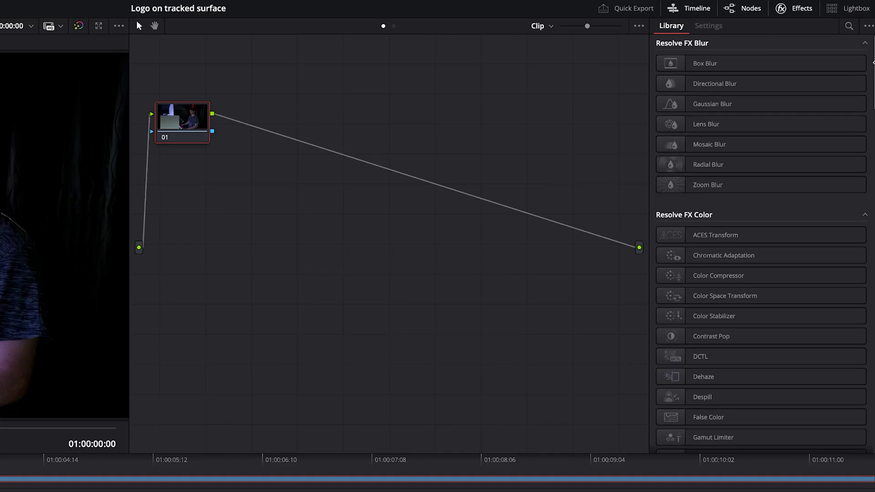
pyautogui.scroll(-20, 871, 352)
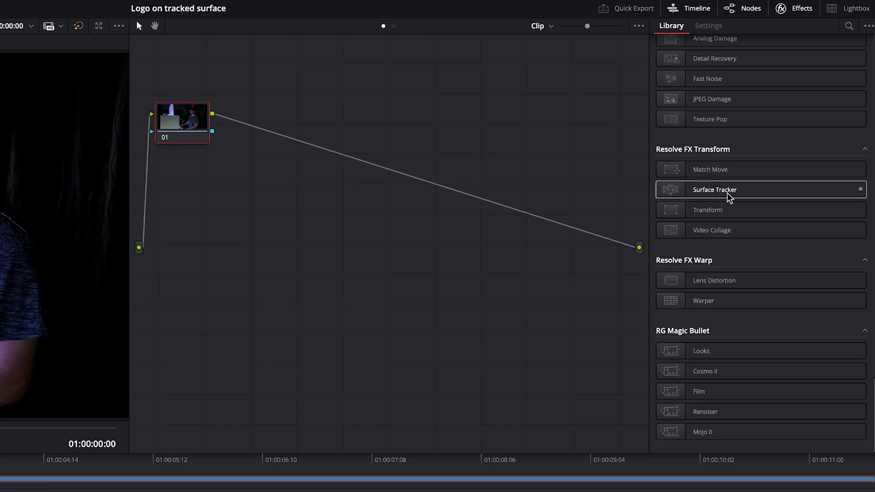
pyautogui.moveTo(713, 190); pyautogui.dragTo(408, 180)
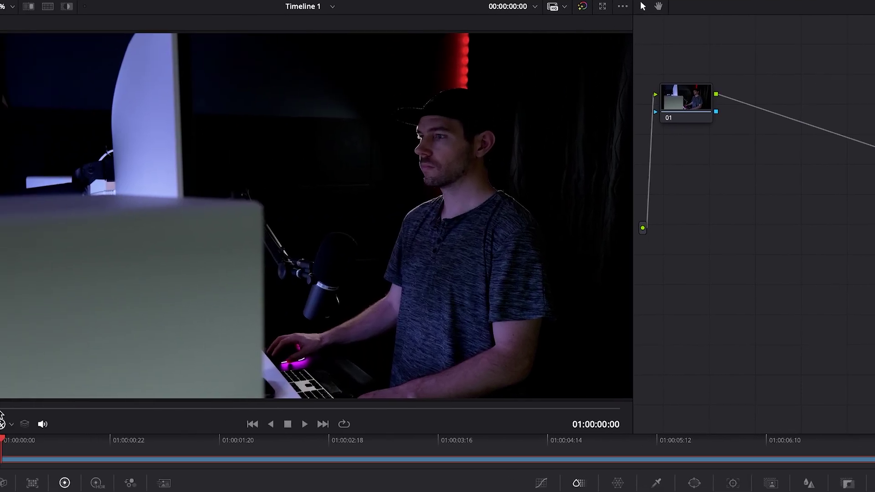
# - Scrub through the clip to preview the motion, then return to the first frame
pyautogui.moveTo(1, 412)
pyautogui.mouseDown()
pyautogui.moveTo(597, 431)
pyautogui.moveTo(617, 413)
pyautogui.moveTo(368, 419)
pyautogui.moveTo(10, 409)
pyautogui.mouseUp()
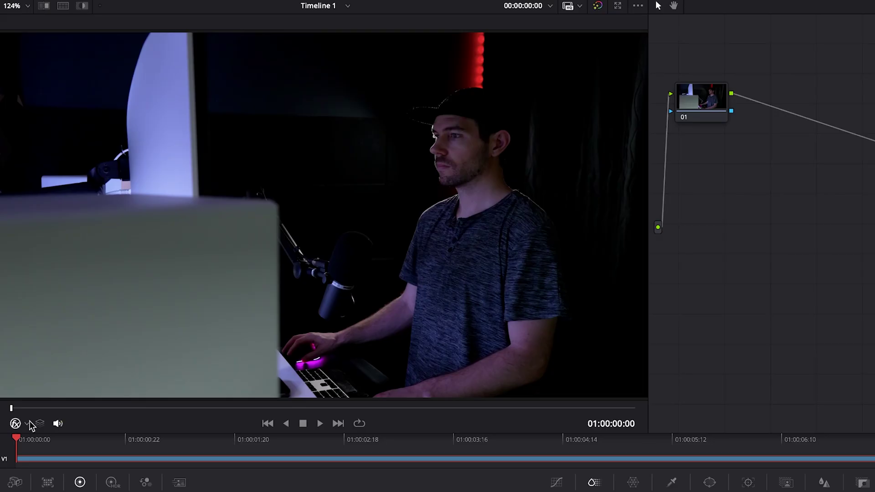
pyautogui.moveTo(13, 410); pyautogui.dragTo(303, 408)
pyautogui.press('Home')
# - Draw a closed Bounds polygon around the chest patch of the man's t-shirt
pyautogui.moveTo(424, 246); pyautogui.dragTo(452, 247)
pyautogui.click(476, 252)
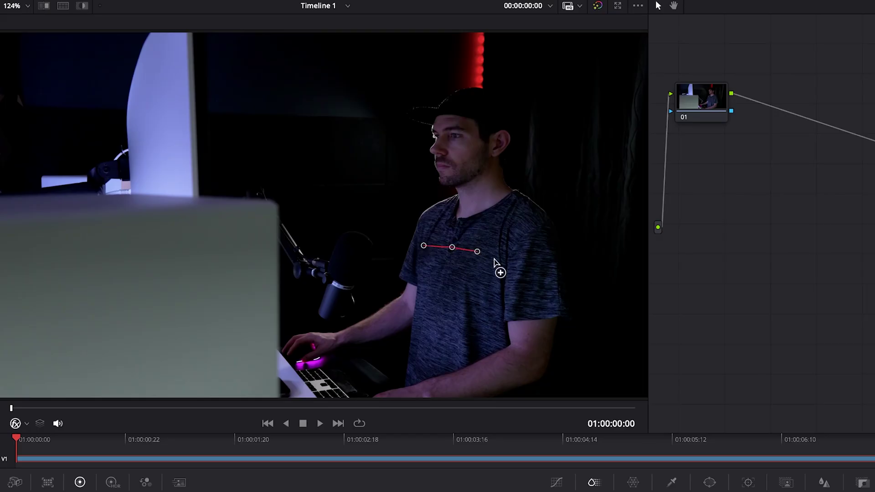
pyautogui.click(488, 273)
pyautogui.click(482, 303)
pyautogui.click(475, 324)
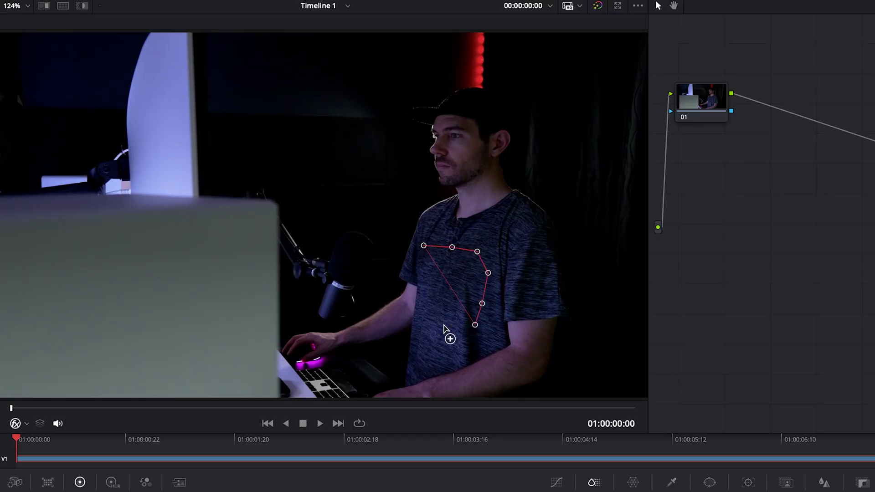
pyautogui.click(445, 325)
pyautogui.click(418, 321)
pyautogui.click(421, 284)
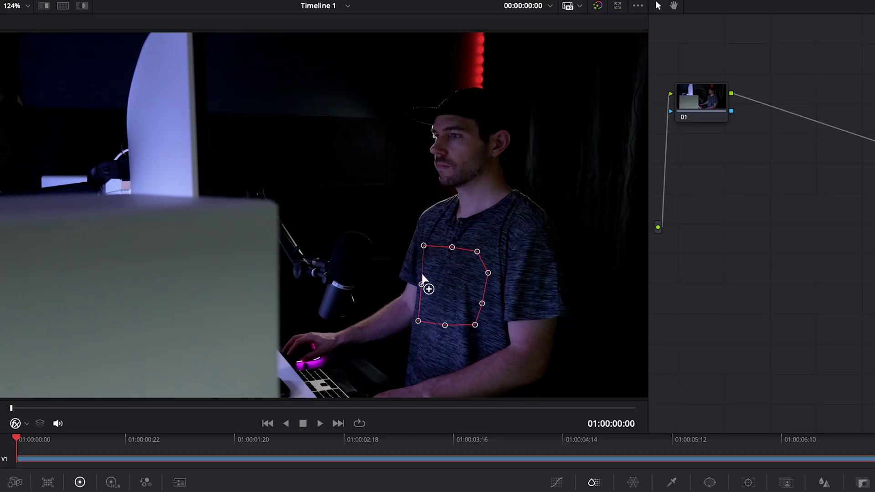
pyautogui.click(424, 266)
pyautogui.click(425, 245)
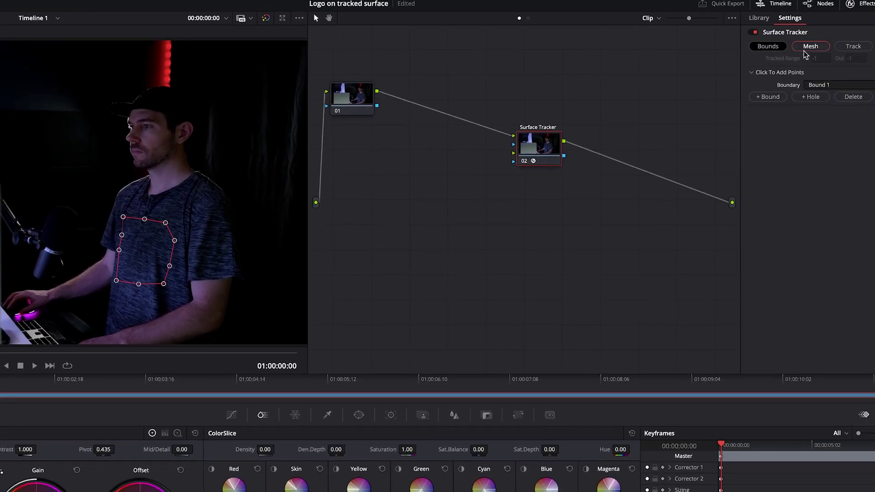
# - Generate mesh points inside the chest boundary and lower Point Number Limit to 38
pyautogui.click(808, 47)
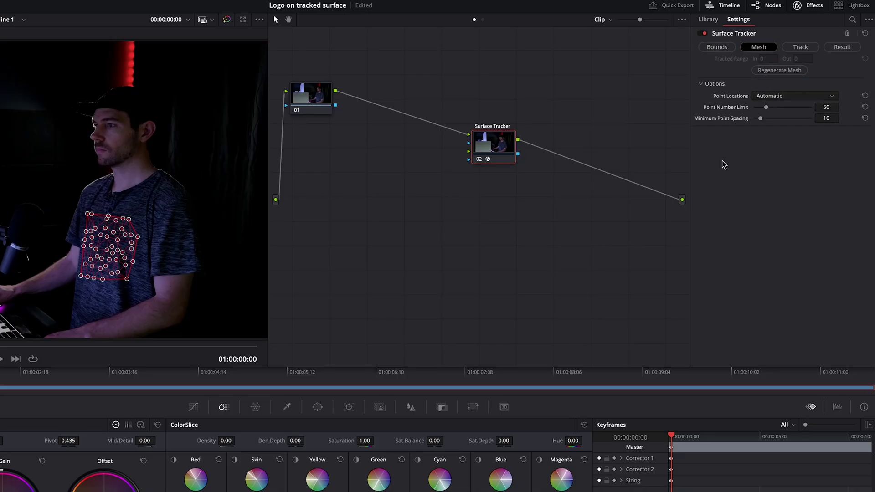
pyautogui.moveTo(765, 108); pyautogui.dragTo(763, 107)
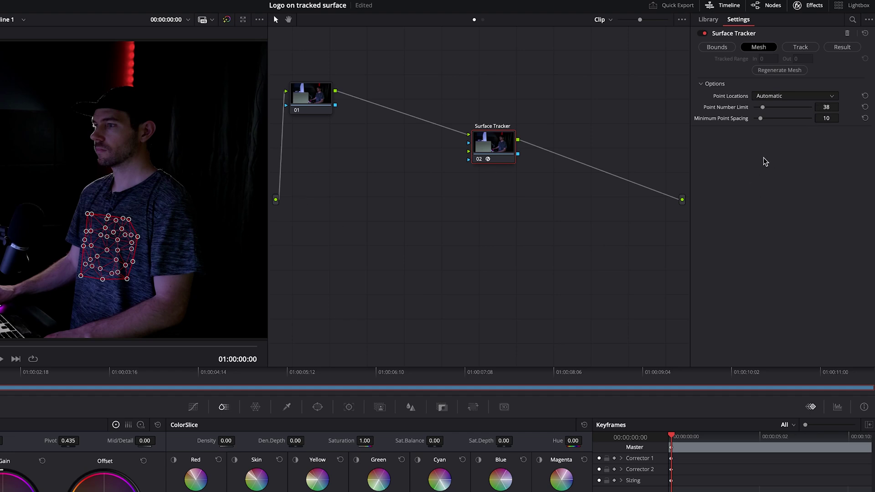
# - Set tracking Quality to Better, save, and run Track Fwd Then Reverse through 01:00:11:11
pyautogui.click(793, 49)
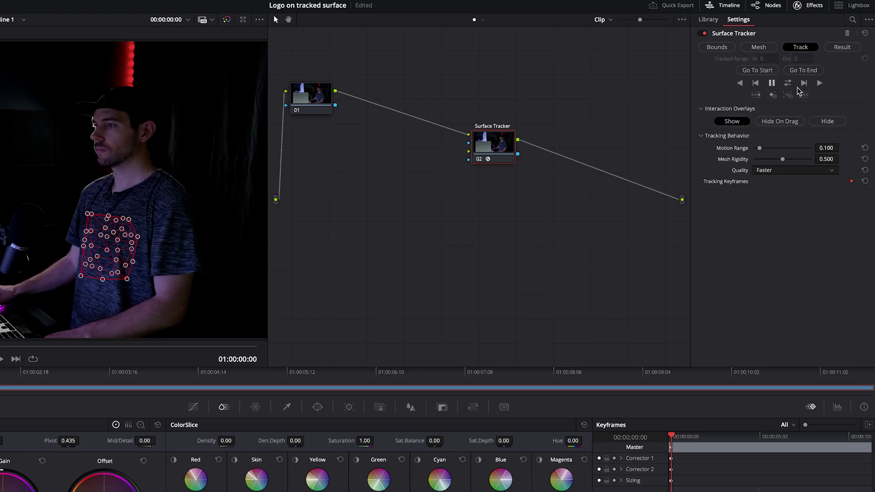
pyautogui.click(769, 172)
pyautogui.click(764, 191)
pyautogui.hotkey('ctrl', 's')
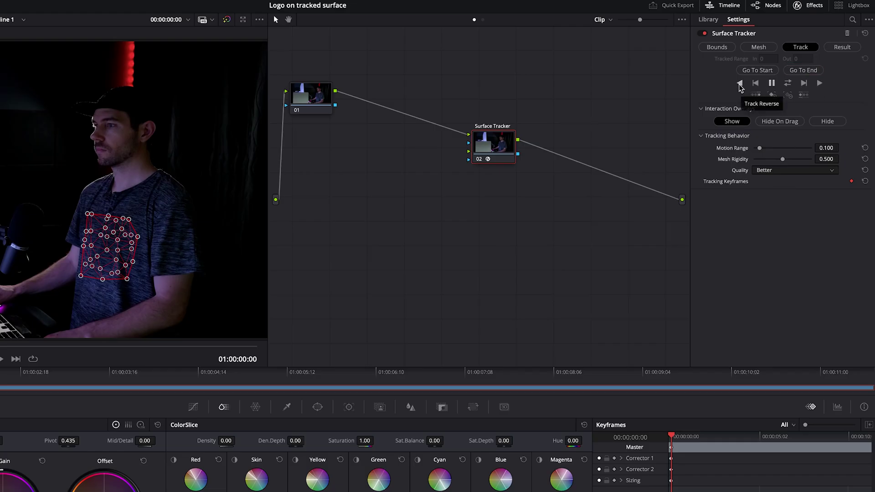
pyautogui.click(788, 84)
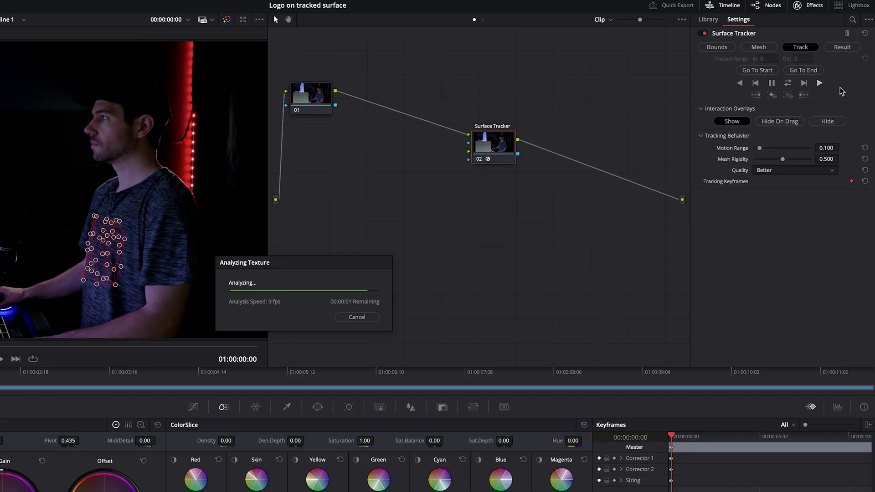
pyautogui.click(838, 50)
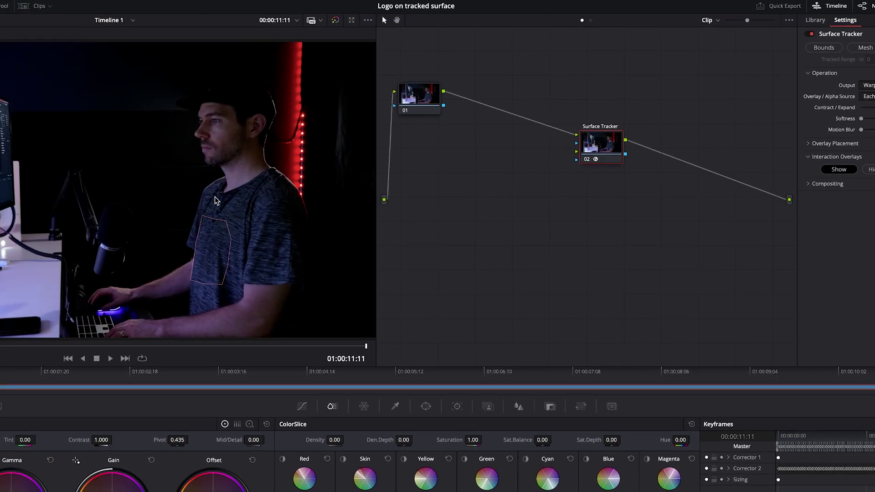
# - Drag the DaVinci_Resolve logo clip from the Media Pool into the node editor, then hide the Media Pool
pyautogui.click(142, 10)
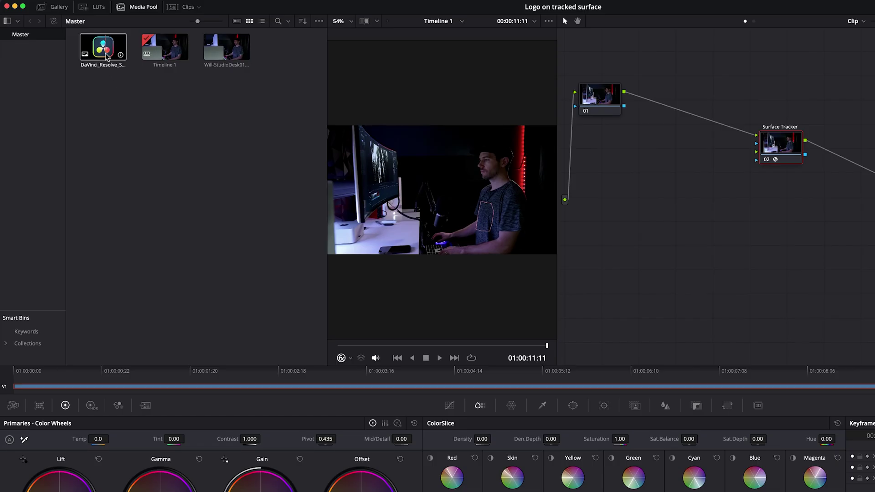
pyautogui.moveTo(107, 56); pyautogui.dragTo(673, 213)
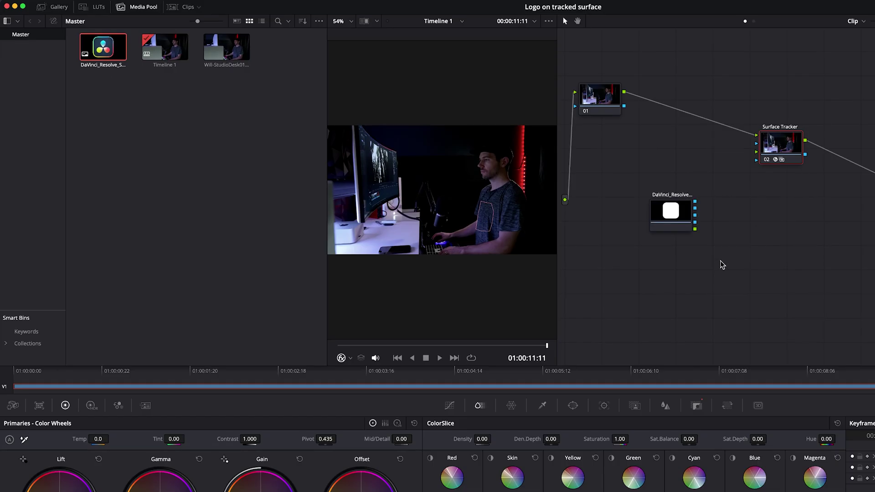
pyautogui.click(137, 8)
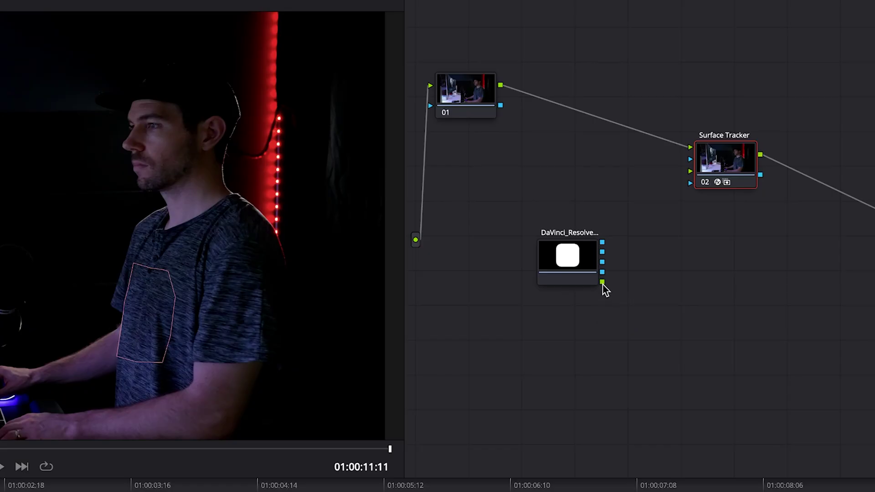
# - Wire the logo node's image and alpha outputs into Surface Tracker's second green and blue inputs
pyautogui.moveTo(626, 275); pyautogui.dragTo(691, 170)
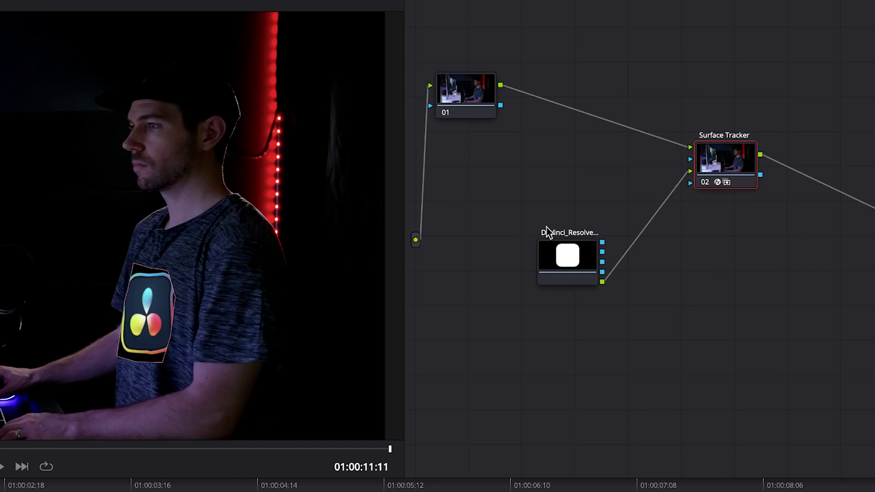
pyautogui.moveTo(601, 242); pyautogui.dragTo(691, 184)
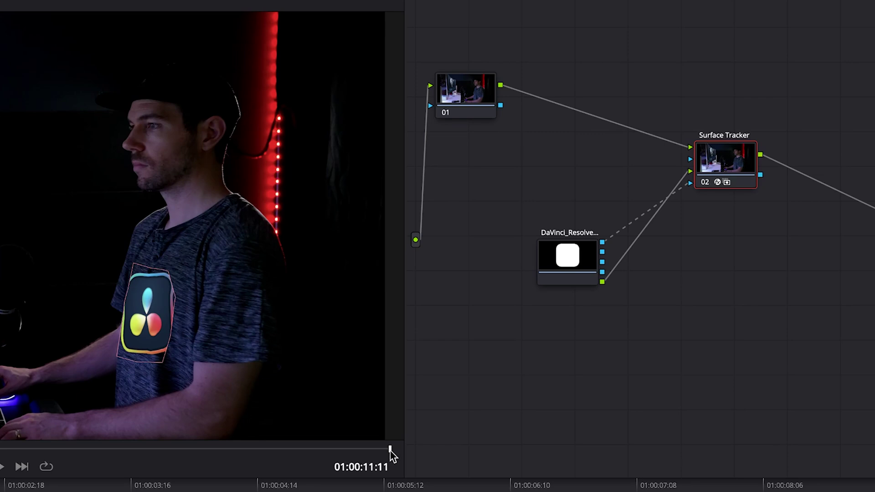
pyautogui.moveTo(390, 452); pyautogui.dragTo(0, 453)
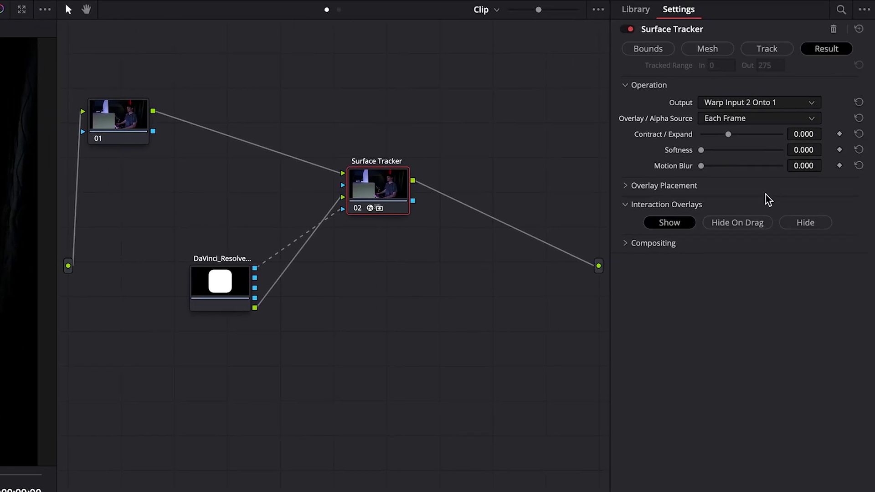
# - Switch logo placement to Canvas Position Sliders and shrink the logo to Zoom 0.160 on the chest
pyautogui.click(625, 185)
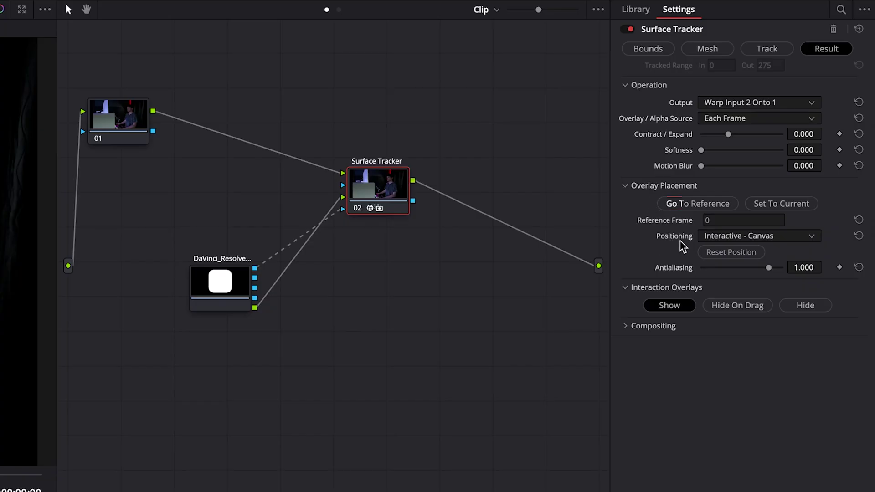
pyautogui.click(754, 236)
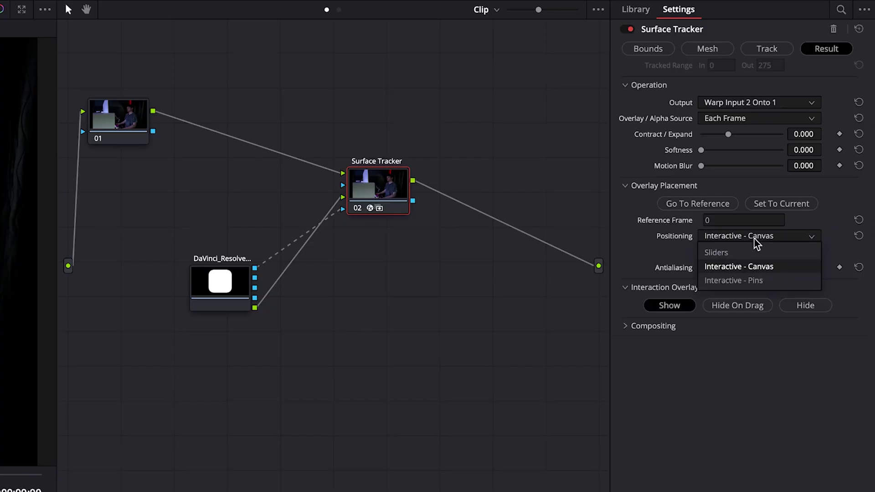
pyautogui.click(723, 254)
pyautogui.moveTo(712, 359); pyautogui.dragTo(709, 360)
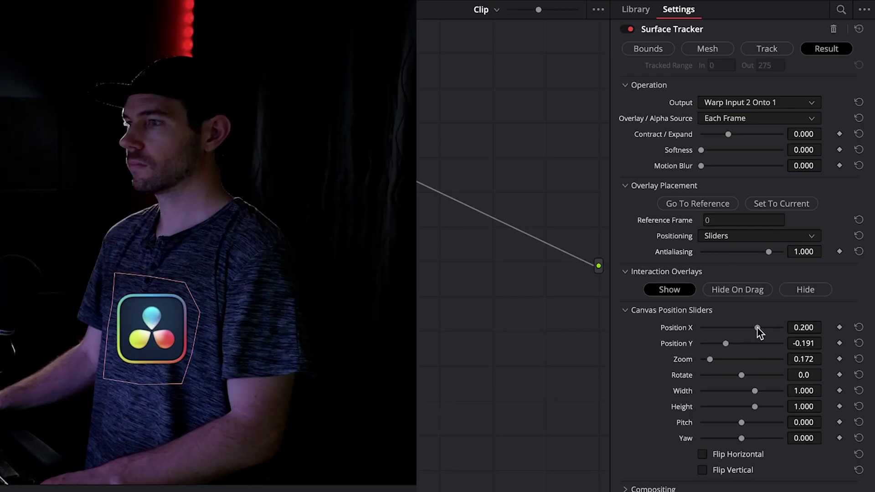
pyautogui.moveTo(757, 327); pyautogui.dragTo(757, 328)
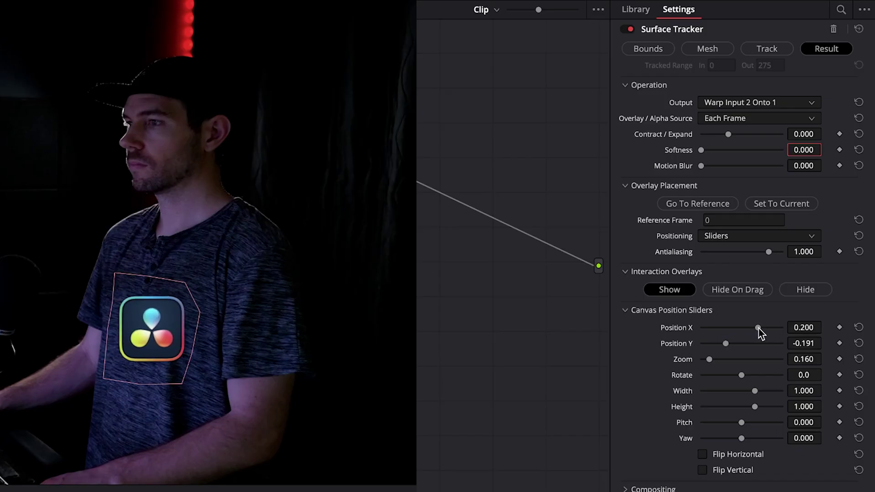
pyautogui.moveTo(757, 328); pyautogui.dragTo(756, 328)
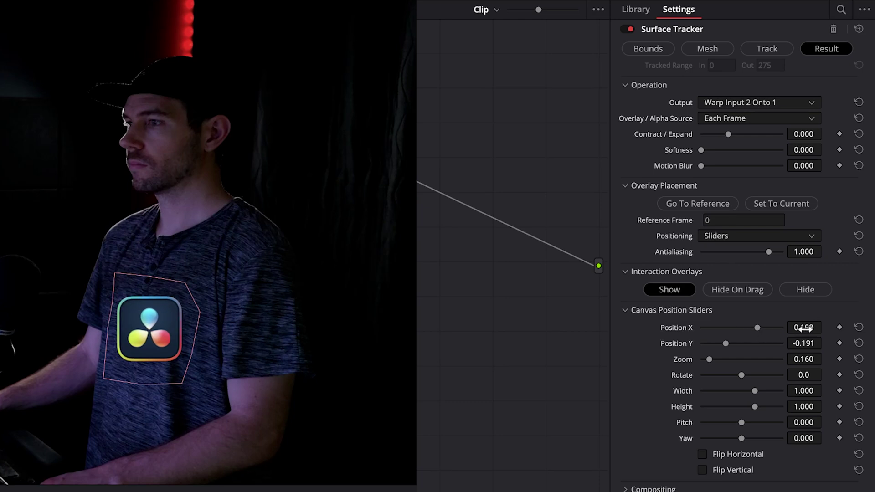
pyautogui.moveTo(803, 327); pyautogui.dragTo(798, 327)
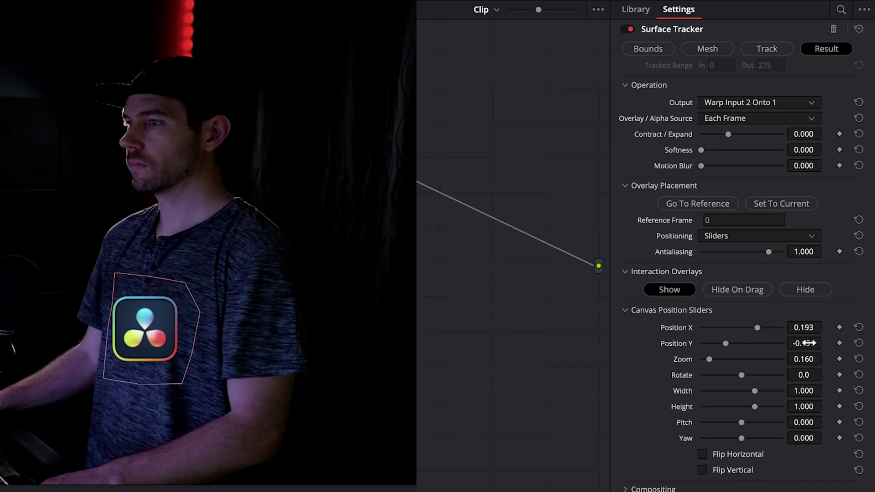
pyautogui.moveTo(803, 343)
pyautogui.mouseDown()
pyautogui.moveTo(825, 343)
pyautogui.moveTo(809, 345)
pyautogui.mouseUp()
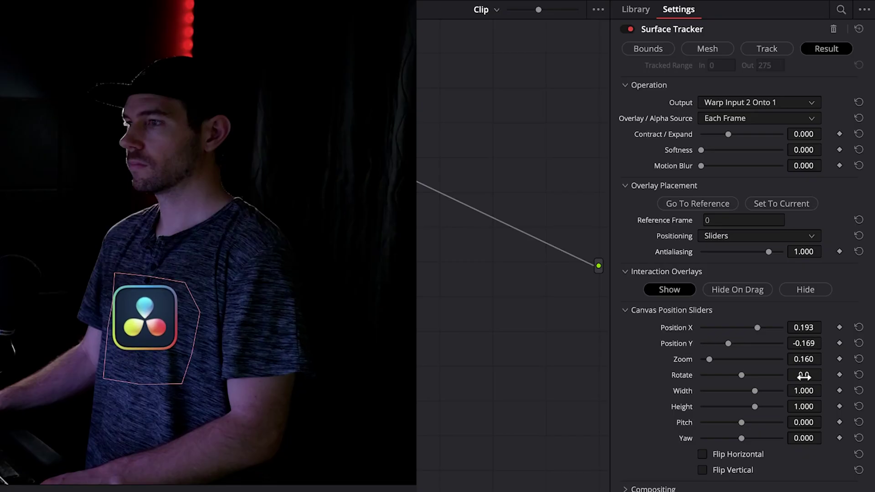
# - Try rotating and pitching the logo, then reset both Pitch and Rotate to 0
pyautogui.moveTo(825, 374); pyautogui.dragTo(825, 375)
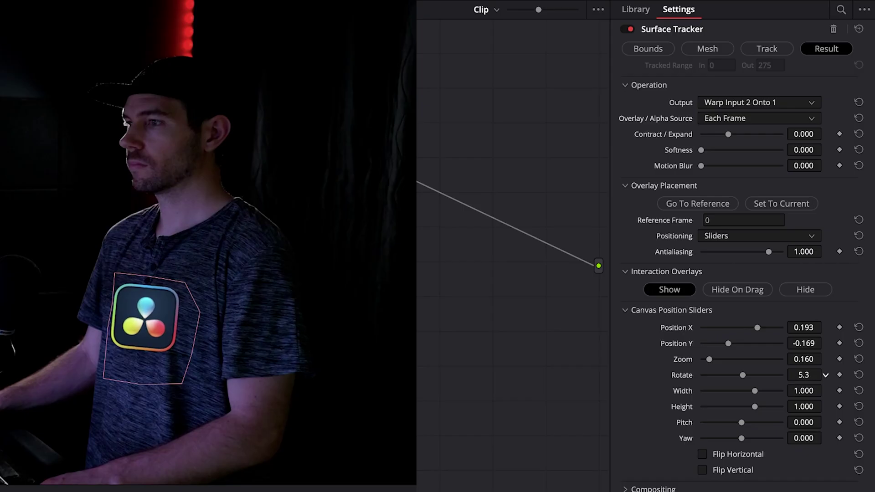
pyautogui.moveTo(825, 423); pyautogui.dragTo(822, 422)
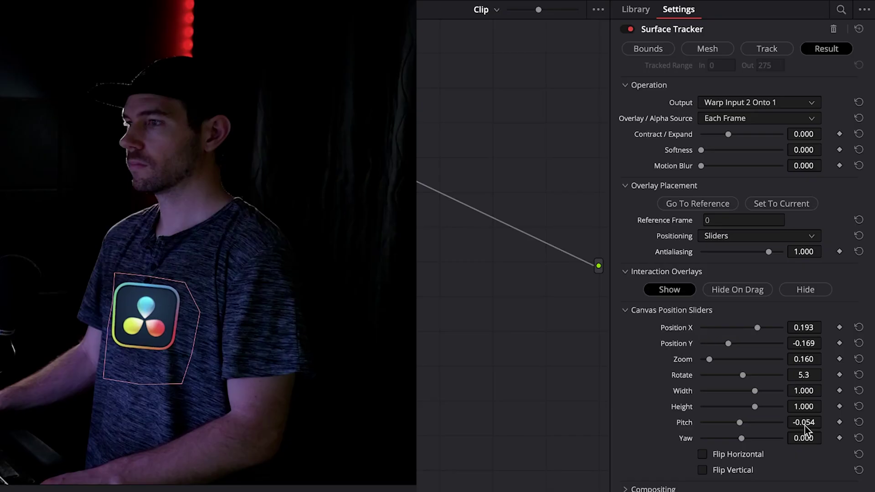
pyautogui.doubleClick(806, 423)
pyautogui.doubleClick(792, 372)
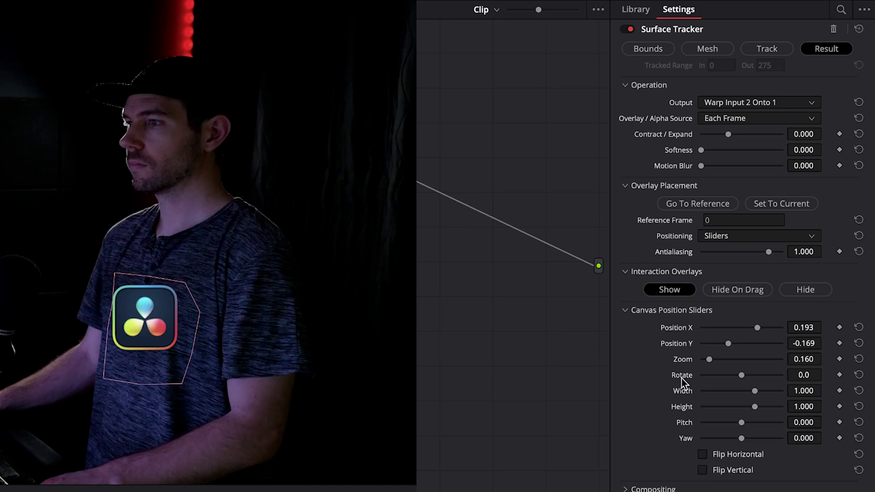
pyautogui.moveTo(803, 374); pyautogui.dragTo(825, 373)
pyautogui.doubleClick(801, 374)
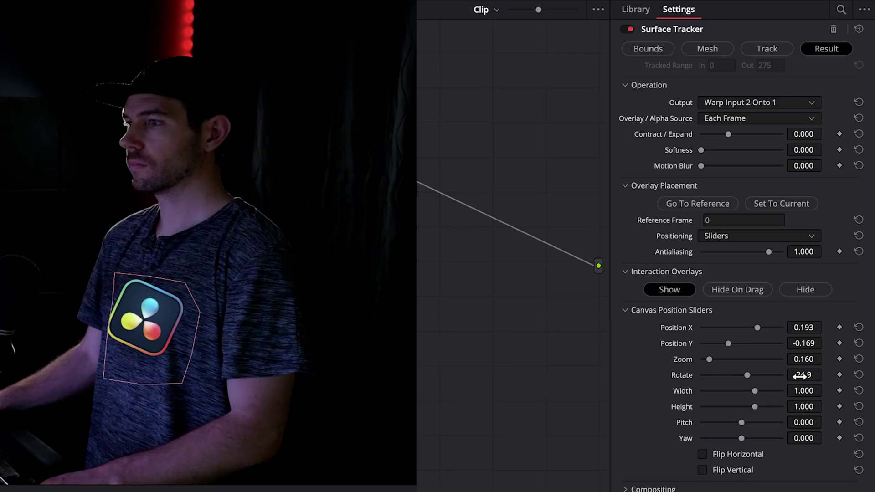
pyautogui.write('0')
pyautogui.press('Return')
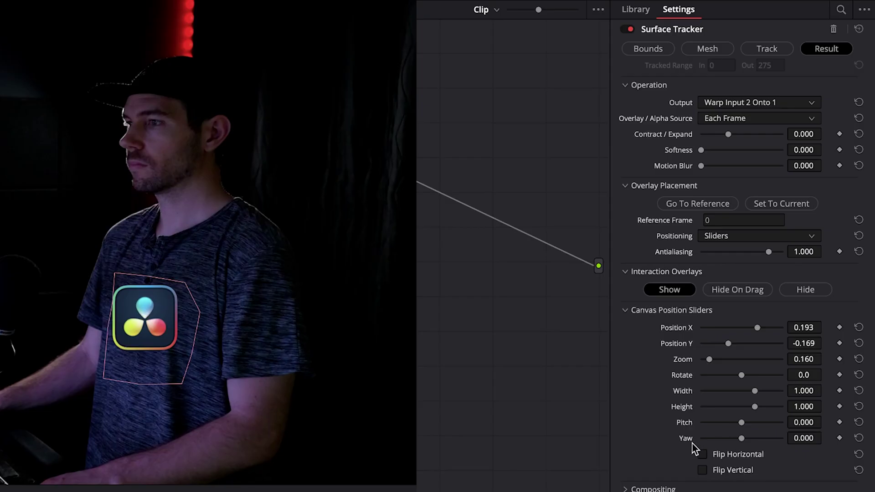
# - Set the logo's Rotate to 6.9 and Yaw to -0.188 for perspective
pyautogui.moveTo(803, 438)
pyautogui.mouseDown()
pyautogui.moveTo(825, 437)
pyautogui.moveTo(810, 437)
pyautogui.mouseUp()
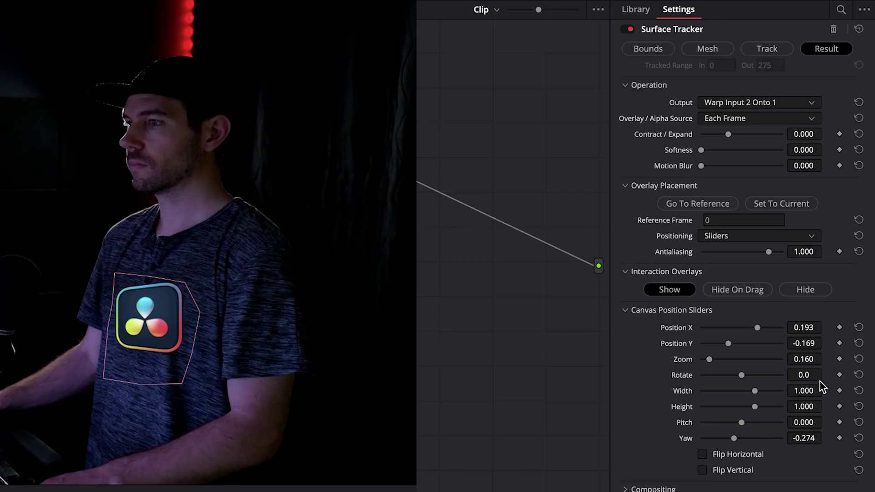
pyautogui.moveTo(801, 374); pyautogui.dragTo(825, 373)
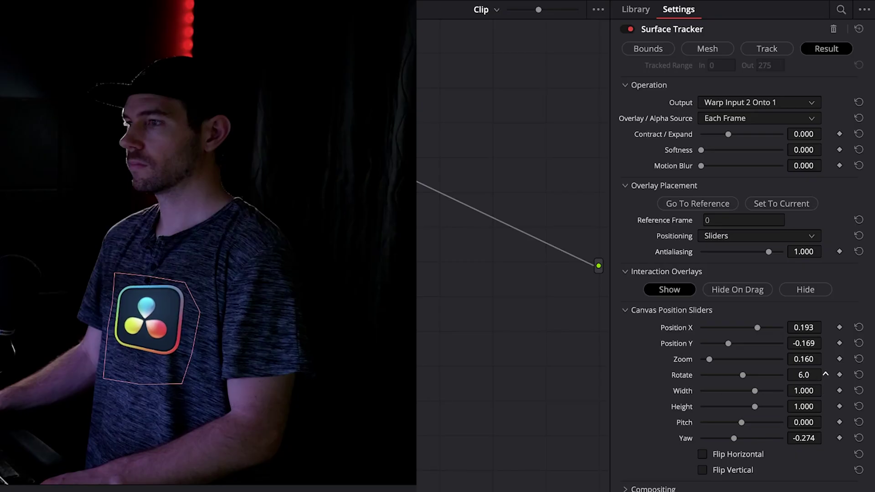
pyautogui.moveTo(806, 438)
pyautogui.mouseDown()
pyautogui.moveTo(825, 438)
pyautogui.moveTo(818, 438)
pyautogui.mouseUp()
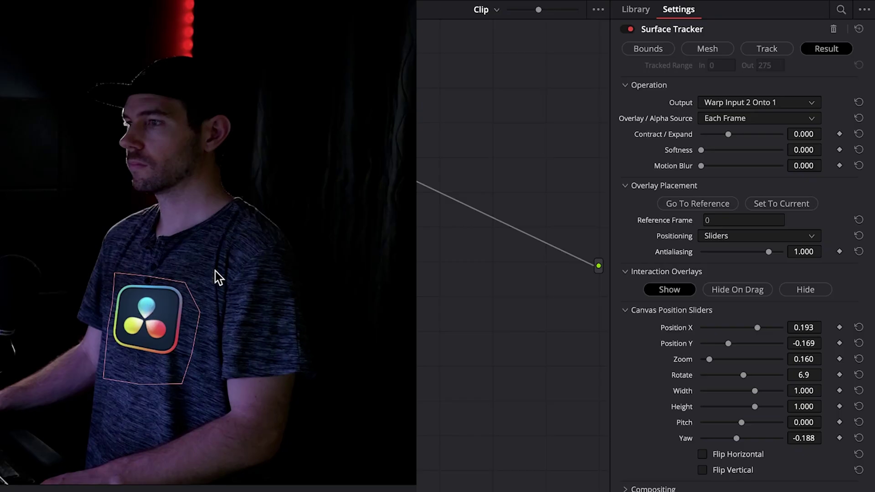
# - Expand the Compositing options and test the logo overlay's opacity
pyautogui.scroll(-2, 640, 437)
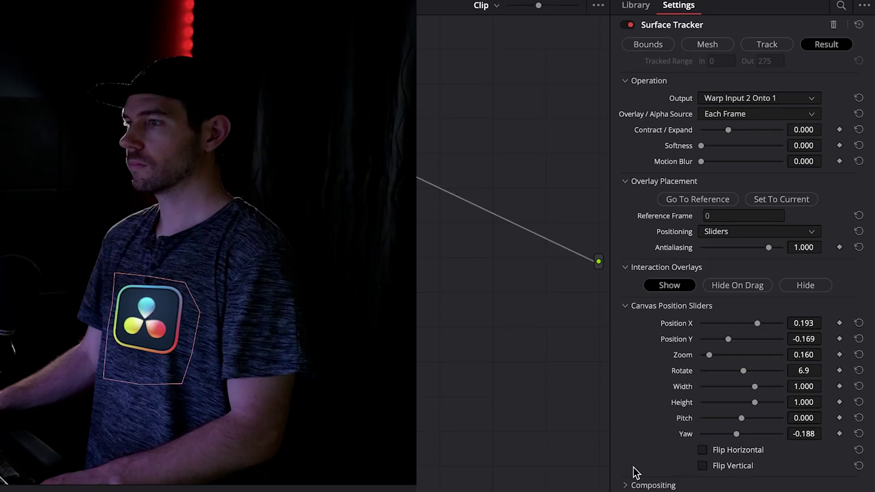
pyautogui.scroll(-2, 651, 460)
pyautogui.click(634, 442)
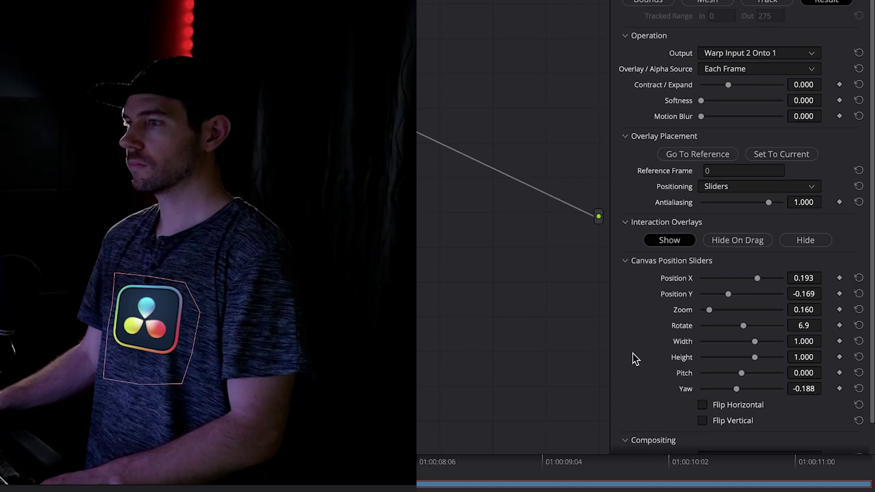
pyautogui.scroll(-3, 729, 369)
pyautogui.moveTo(782, 442)
pyautogui.mouseDown()
pyautogui.moveTo(727, 442)
pyautogui.moveTo(777, 442)
pyautogui.mouseUp()
# - Try the Overlay, Hard Light and Softlight composite types on the logo
pyautogui.click(719, 424)
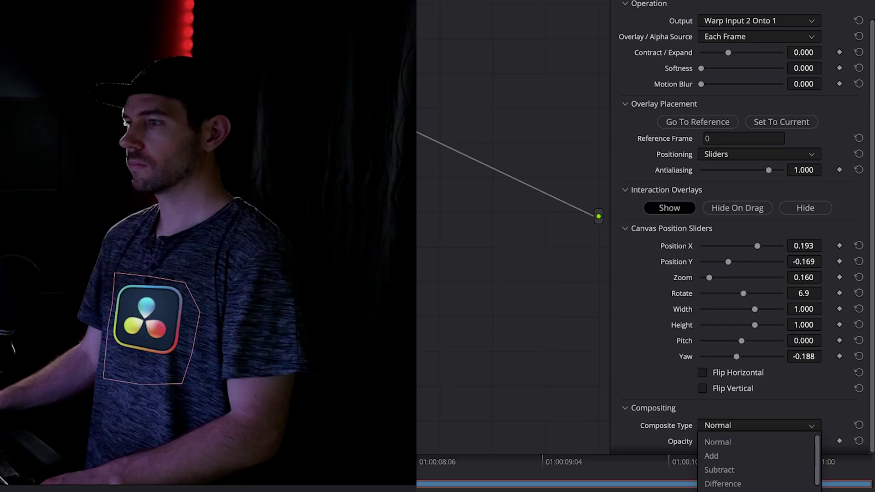
pyautogui.click(720, 469)
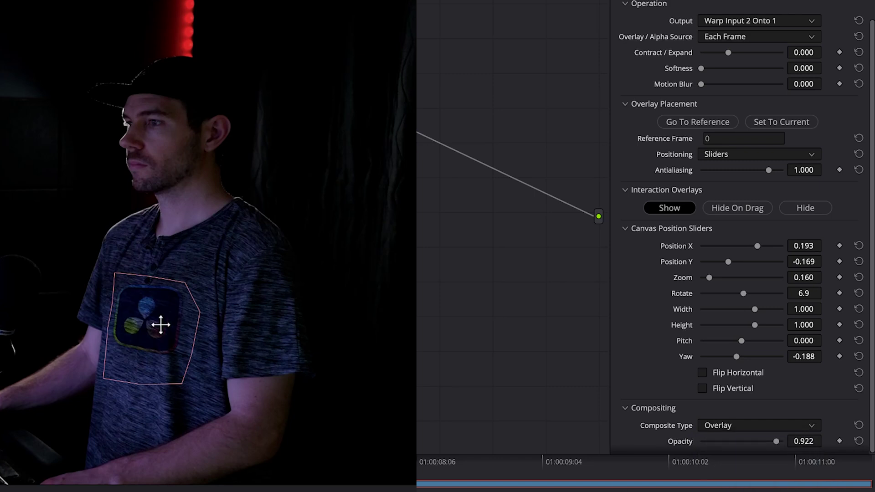
pyautogui.click(719, 425)
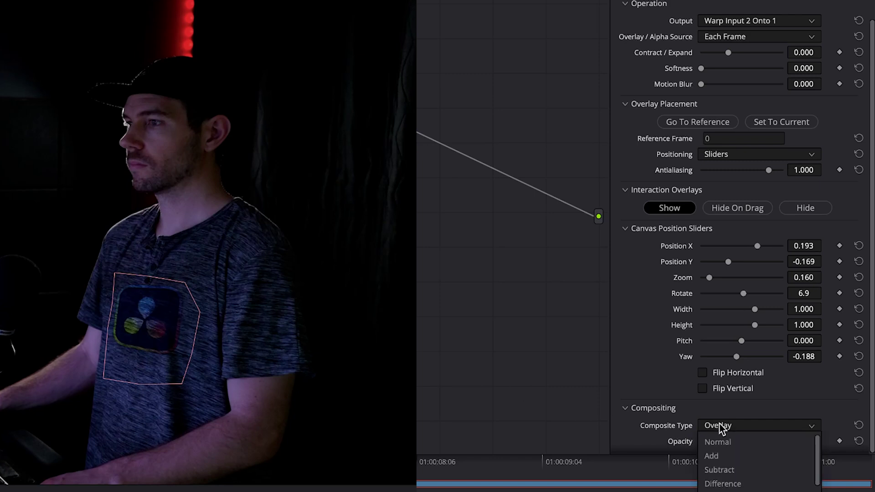
pyautogui.press('h')
pyautogui.press('Return')
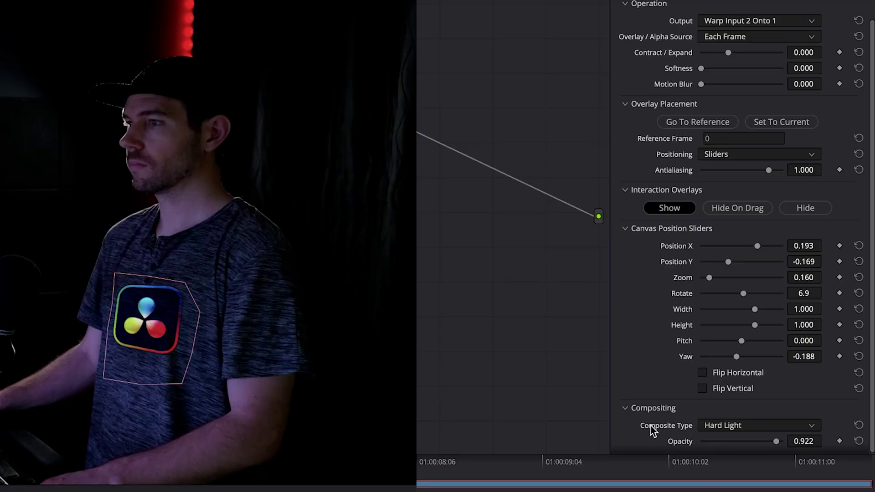
pyautogui.click(727, 426)
pyautogui.press('Down')
pyautogui.press('Return')
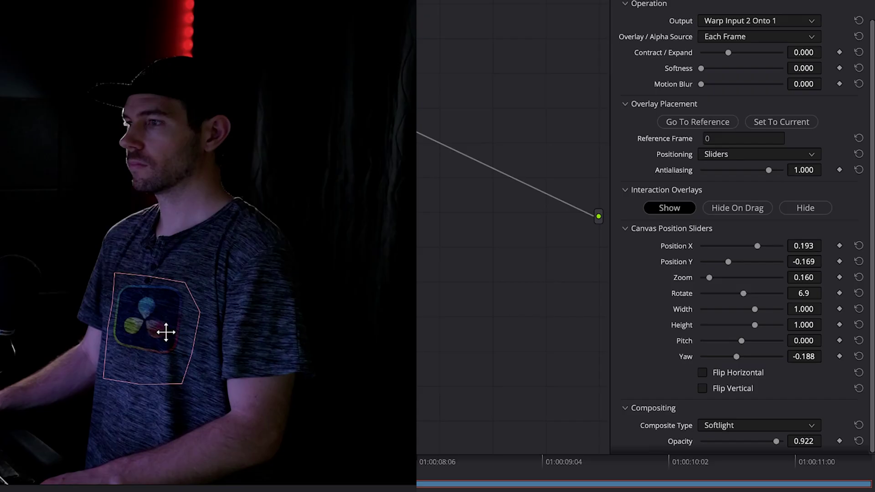
# - Compare Multiply, settle on Difference, and lower Opacity to 0.744
pyautogui.click(777, 428)
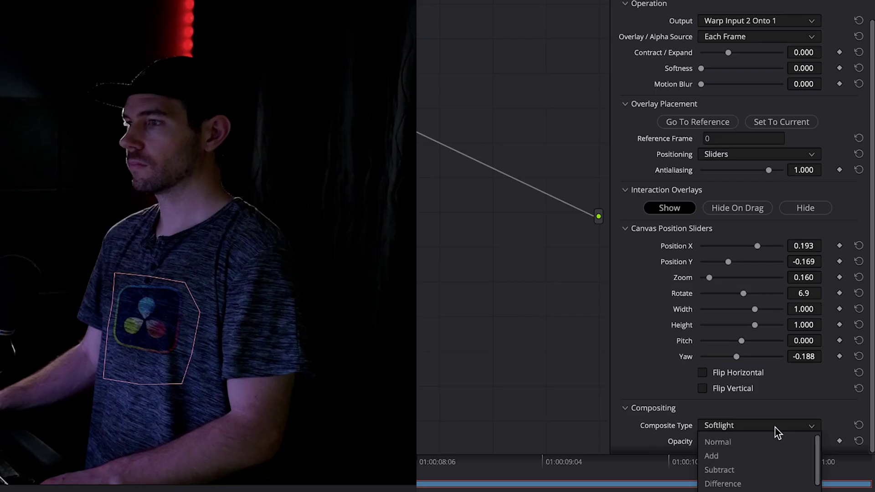
pyautogui.click(753, 489)
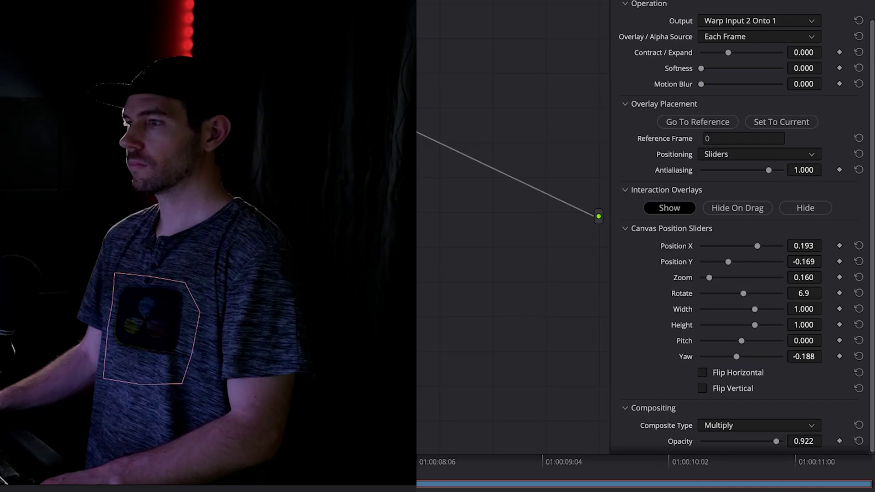
pyautogui.click(736, 427)
pyautogui.click(735, 483)
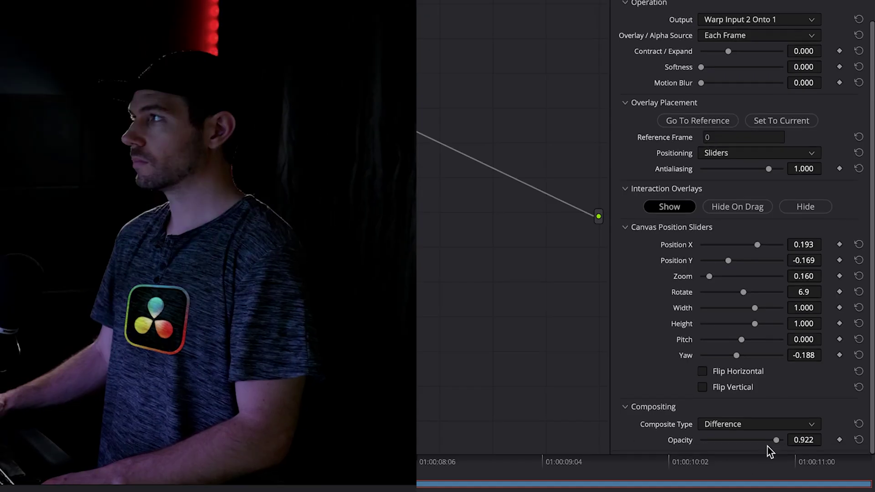
pyautogui.moveTo(776, 440); pyautogui.dragTo(760, 440)
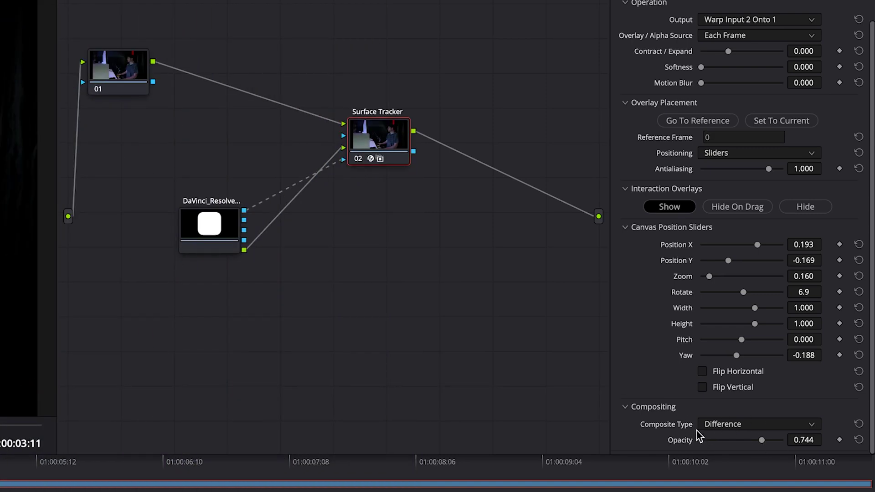
# - Add a corrector node between node 01 and Surface Tracker at contrast 1.658, then delete it
pyautogui.rightClick(147, 230)
pyautogui.moveTo(205, 269)
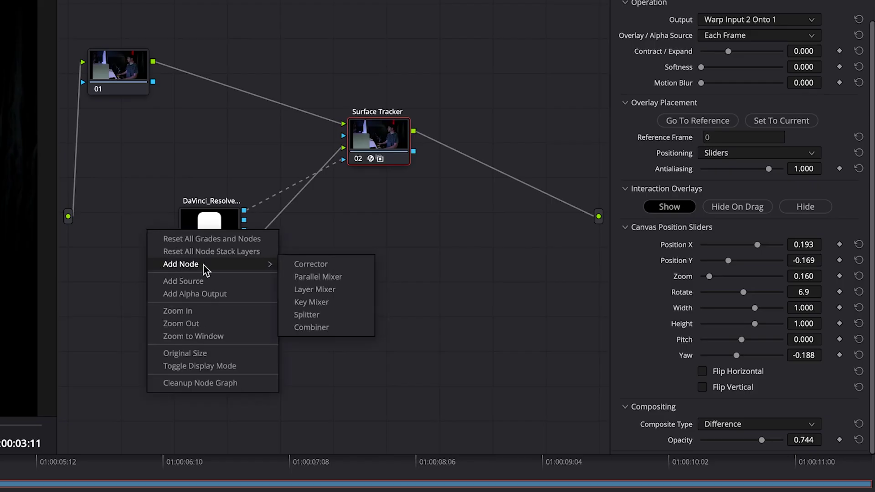
pyautogui.click(311, 263)
pyautogui.moveTo(143, 242); pyautogui.dragTo(244, 249)
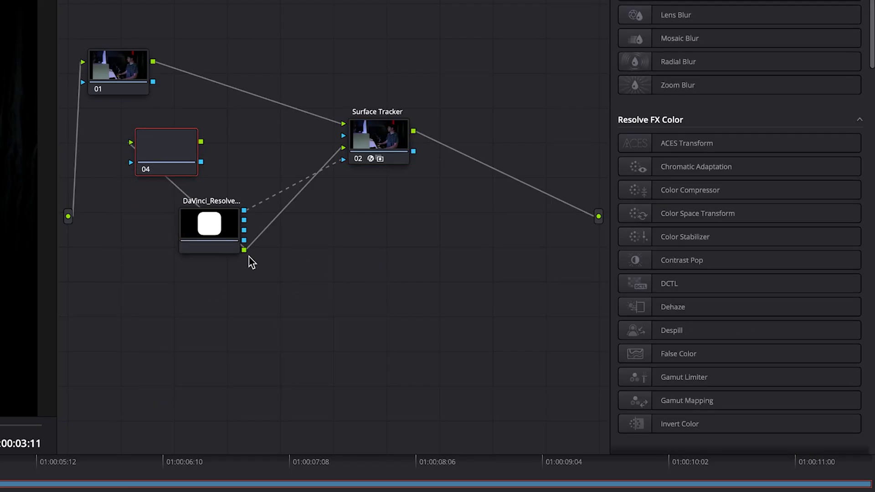
pyautogui.moveTo(201, 142); pyautogui.dragTo(343, 124)
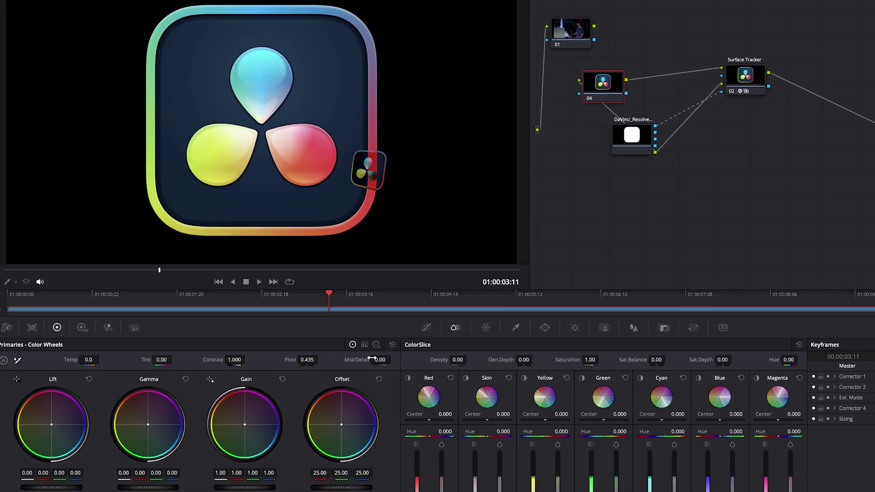
pyautogui.moveTo(234, 359); pyautogui.dragTo(496, 267)
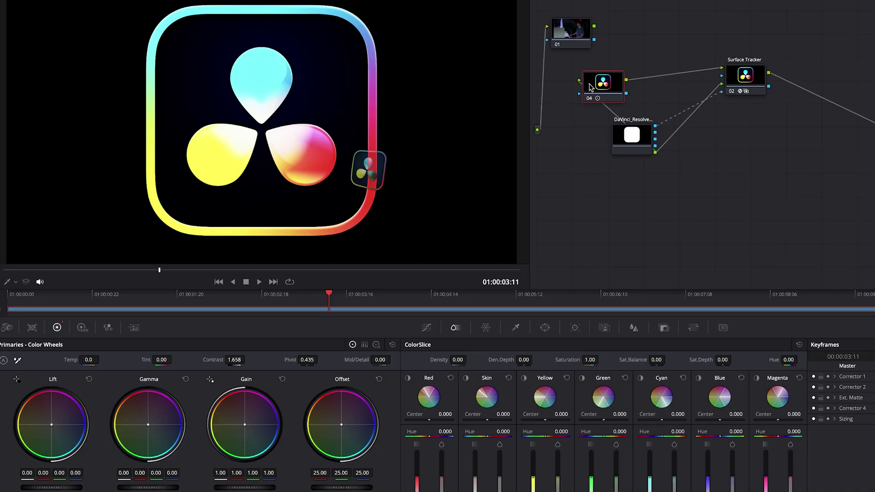
pyautogui.moveTo(594, 26); pyautogui.dragTo(579, 80)
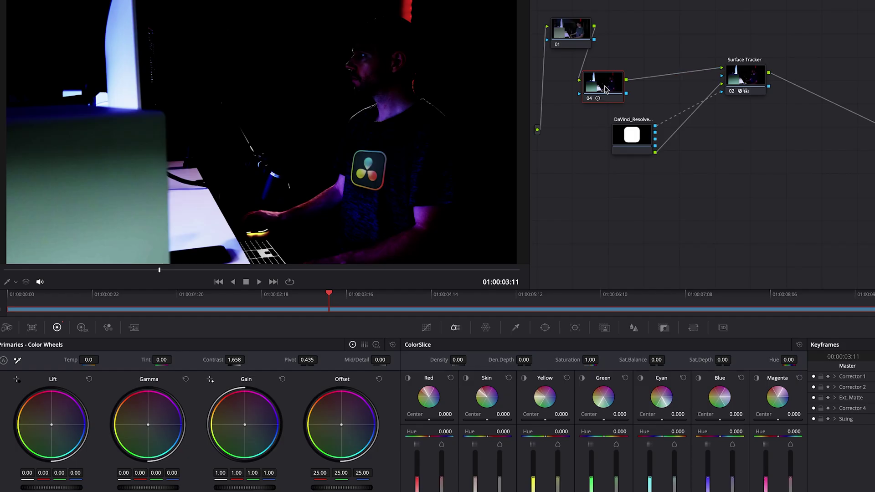
pyautogui.press('Delete')
# - Add a serial node after the DaVinci_Resolve logo node and position it below the Surface Tracker
pyautogui.click(655, 136)
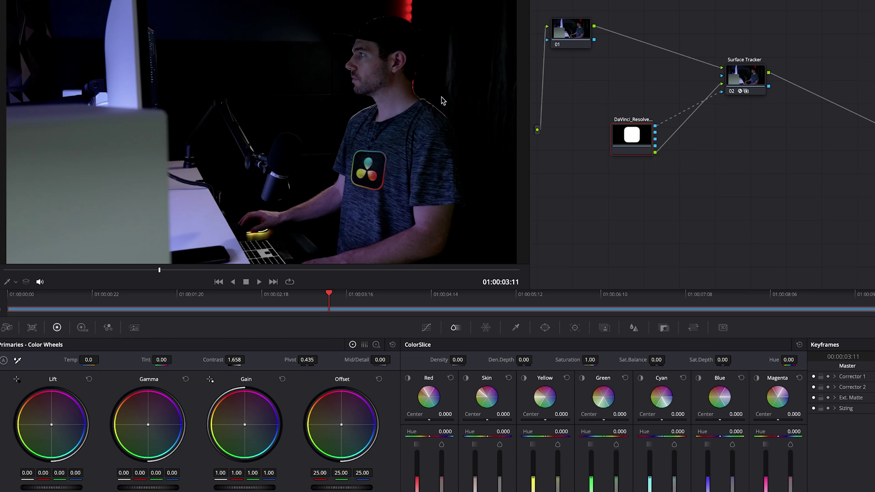
pyautogui.rightClick(631, 138)
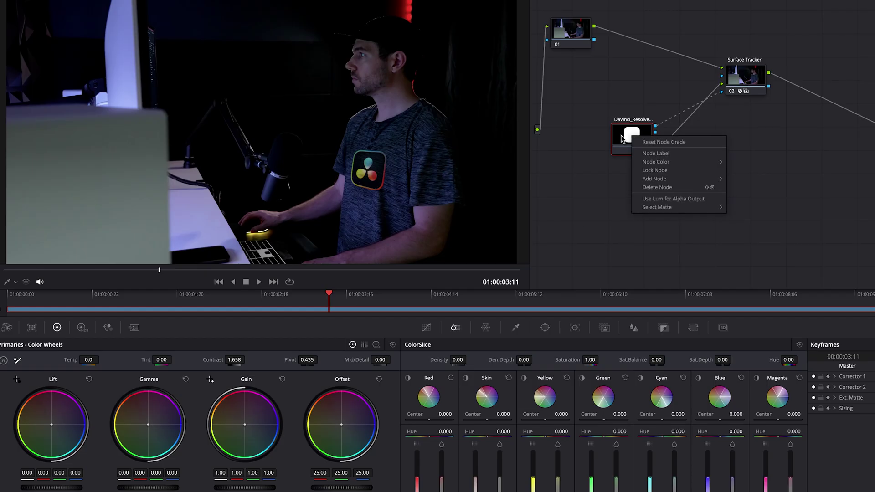
pyautogui.moveTo(653, 181)
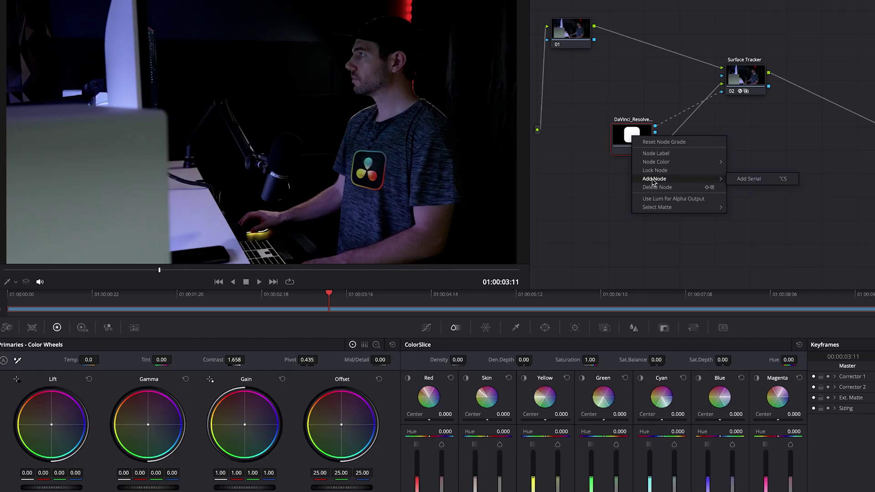
pyautogui.click(748, 179)
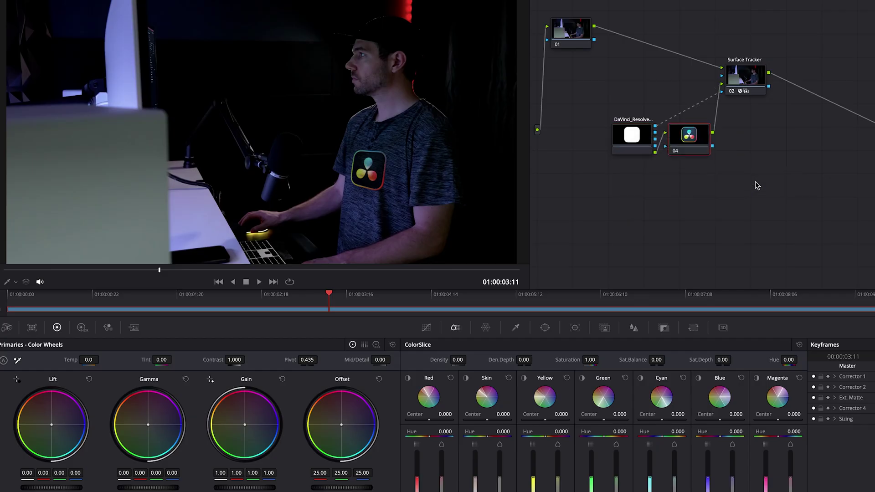
pyautogui.moveTo(709, 148); pyautogui.dragTo(733, 174)
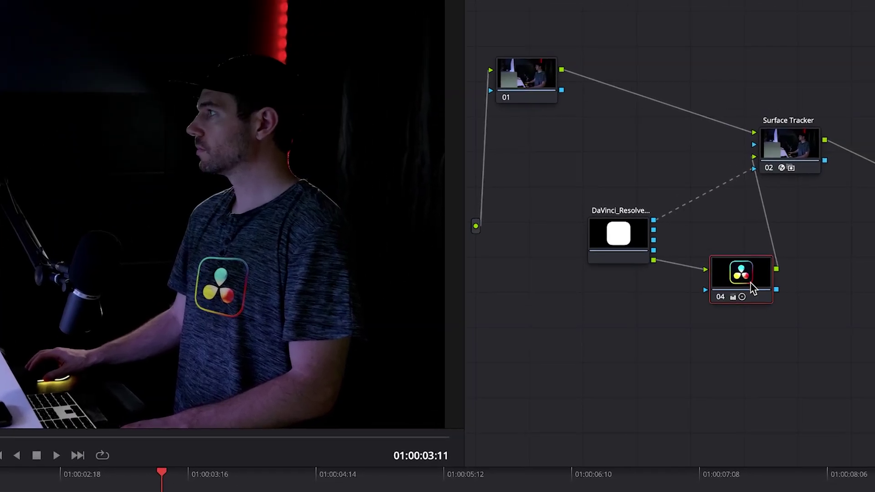
pyautogui.moveTo(749, 282)
pyautogui.hotkey('ctrl', 'd')
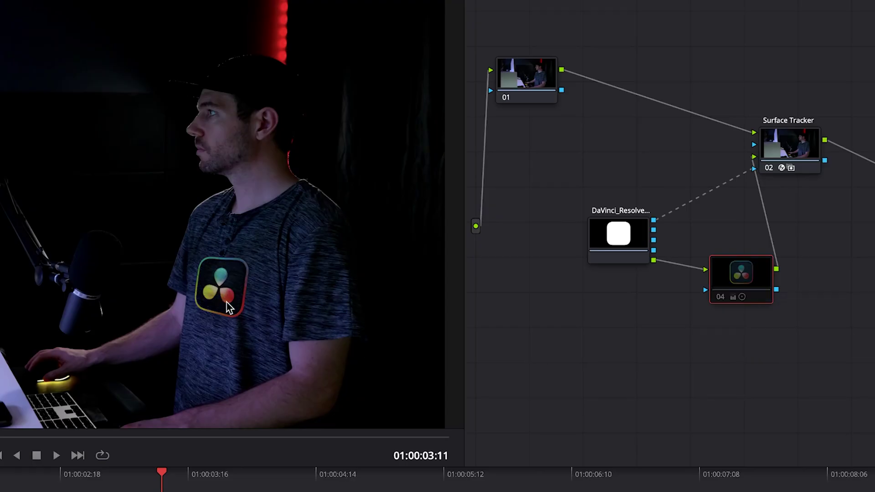
pyautogui.hotkey('ctrl', 'd')
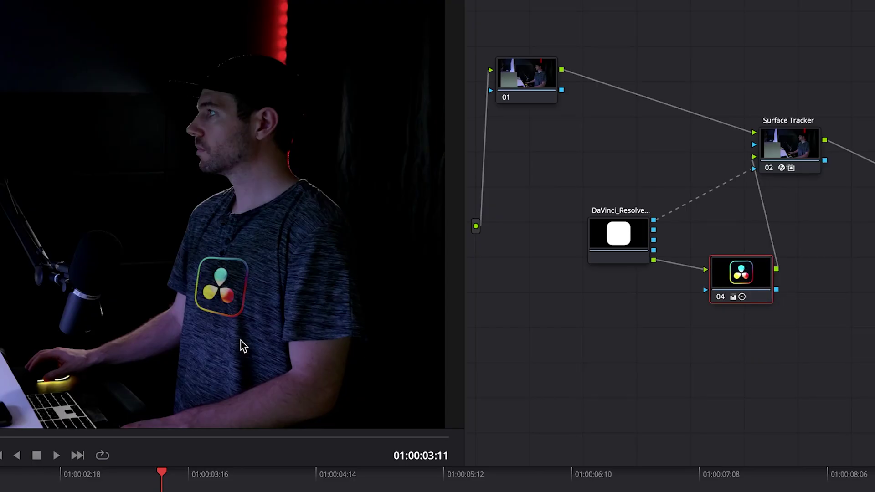